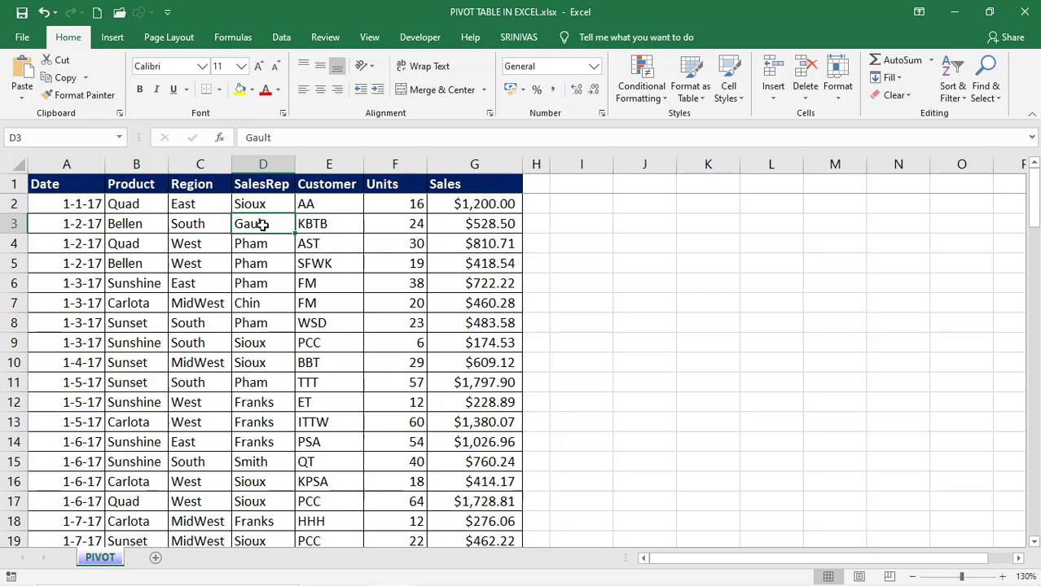
- Switch the ribbon to the Insert tab while viewing the PIVOT sales table
left_click(114, 37)
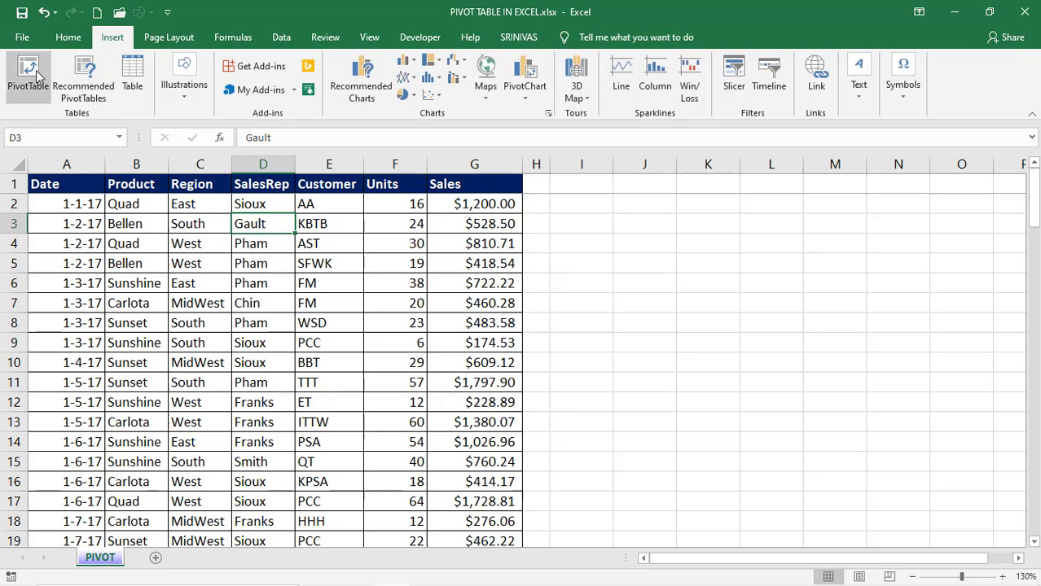
- Start a PivotTable from PIVOT!$A$1:$G$106 with New Worksheet as destination, moving the dialog lower
left_click(322, 279)
left_click(126, 225)
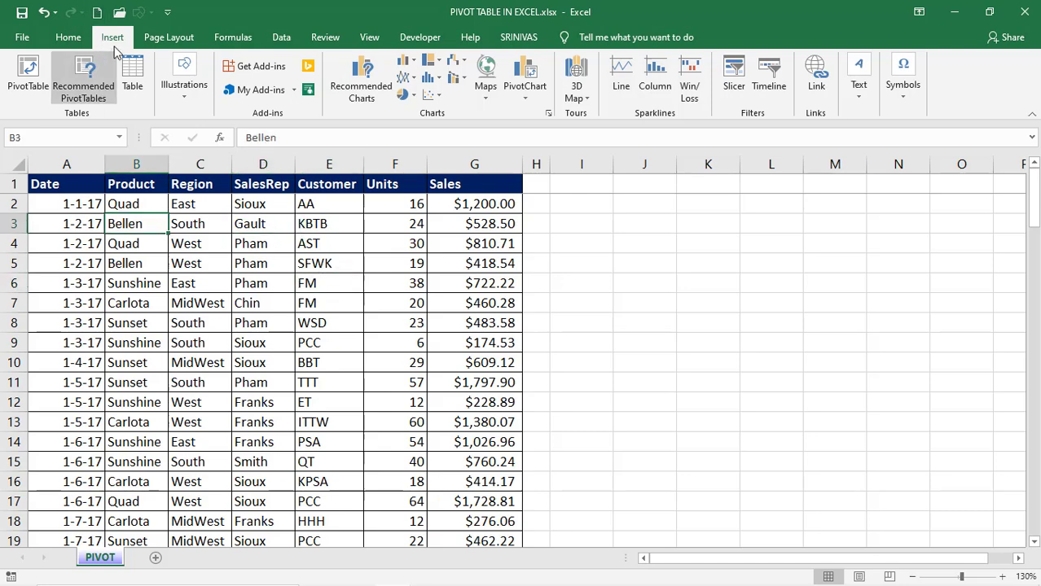
left_click(37, 74)
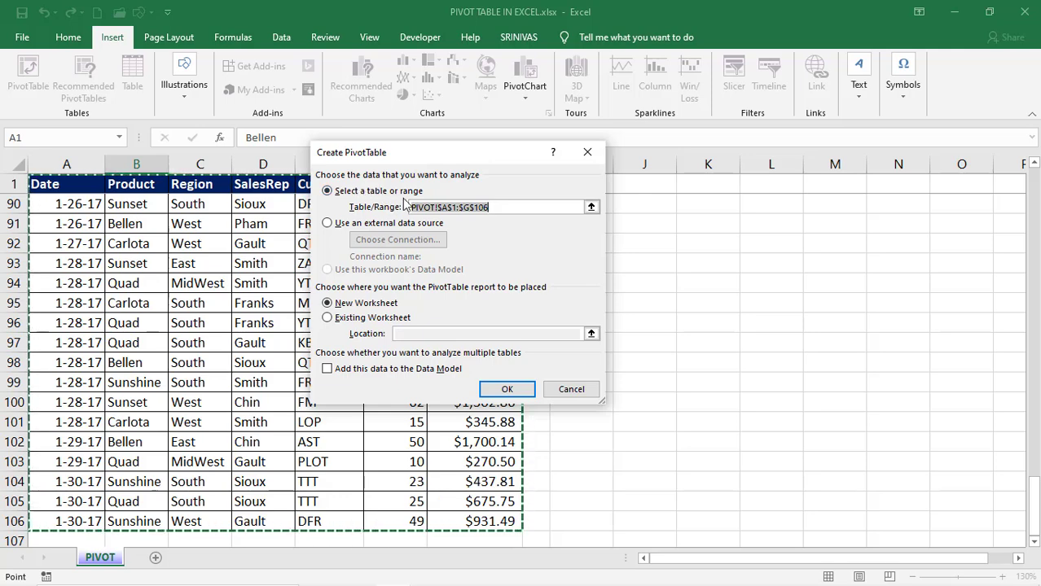
left_click(445, 208)
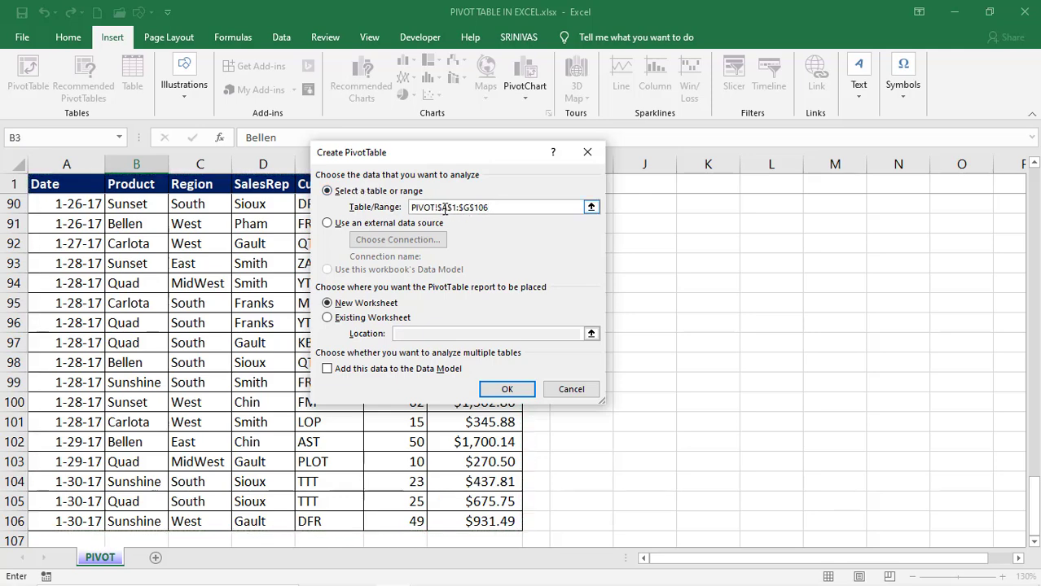
left_click(496, 209)
left_click_drag(434, 155, 417, 207)
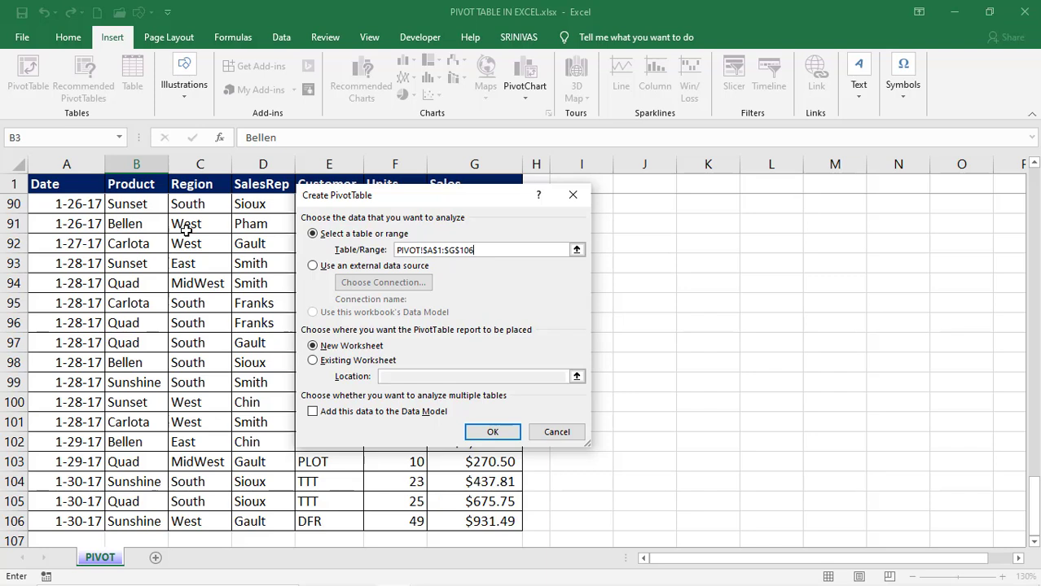
- Create empty PivotTable1 on new Sheet1 from PIVOT!$A$1:$G$106, then return to the PIVOT sheet
left_click(490, 249)
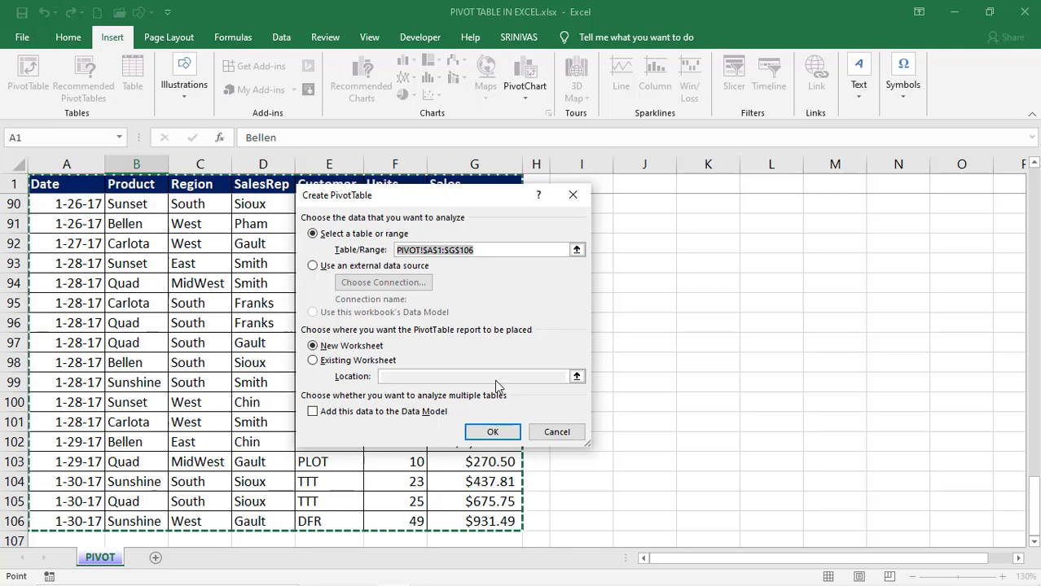
left_click(493, 433)
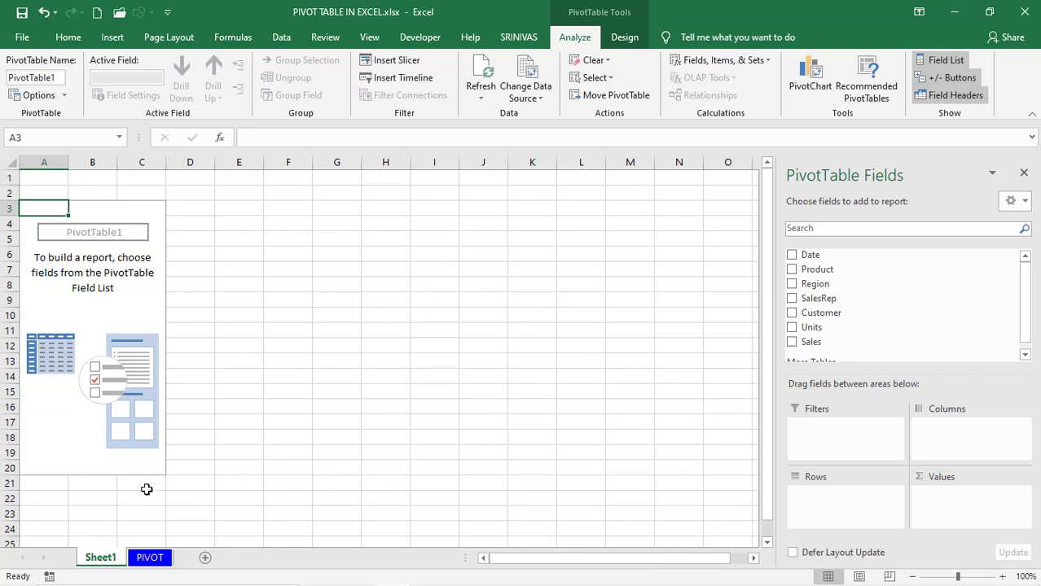
left_click(150, 558)
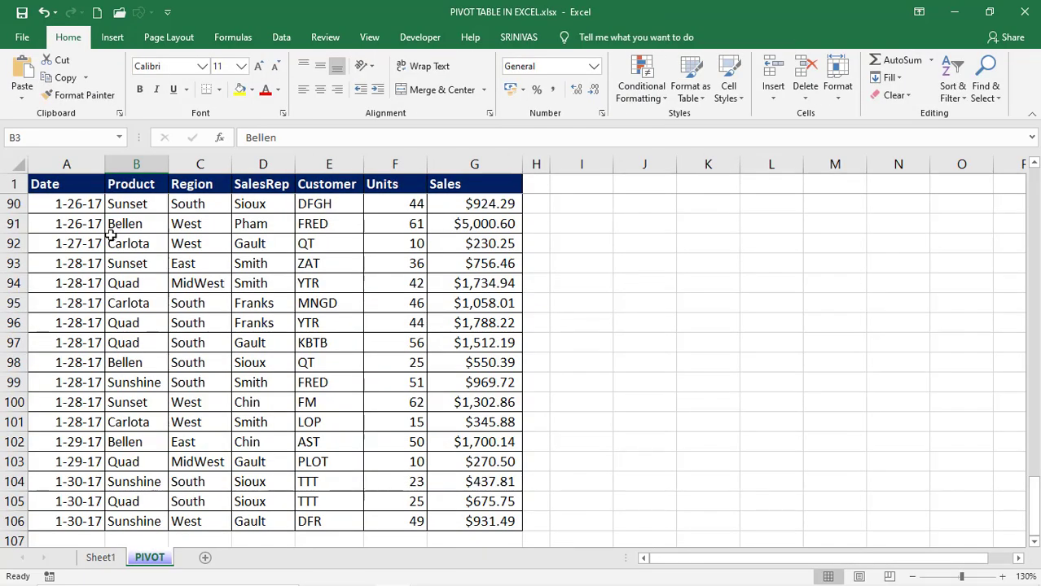
left_click_drag(84, 186, 335, 383)
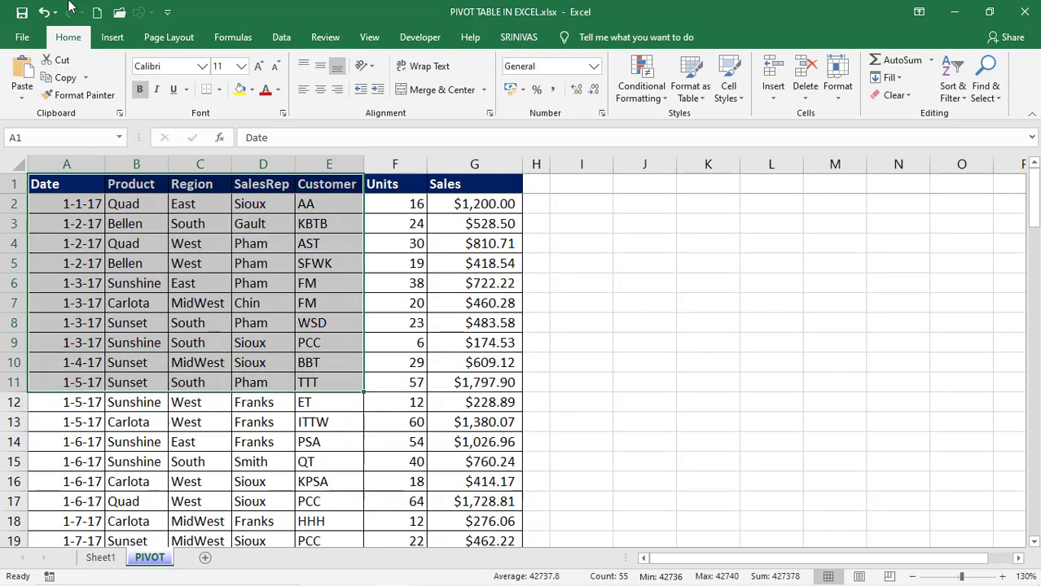
left_click(112, 36)
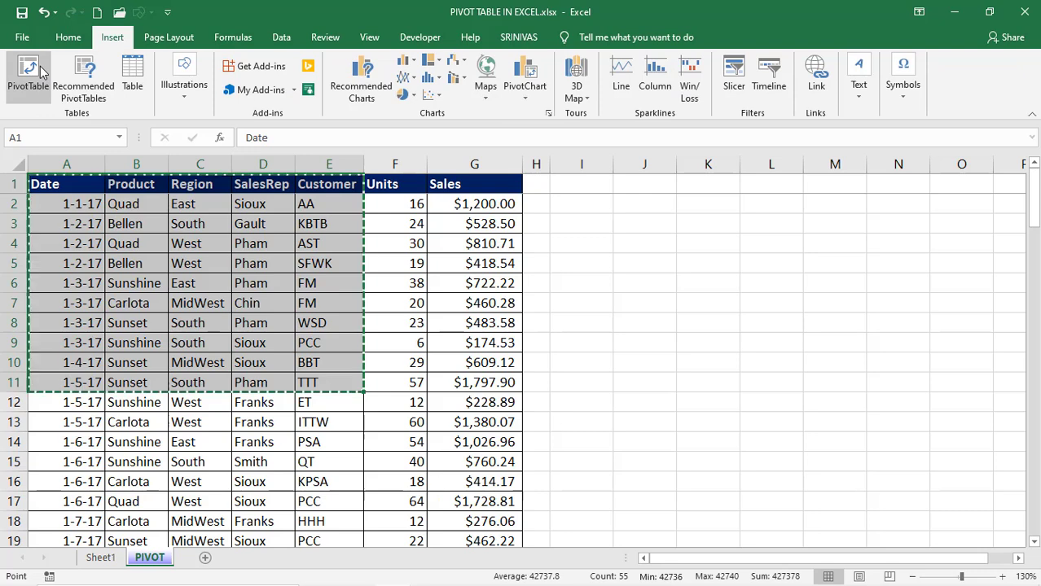
left_click(28, 71)
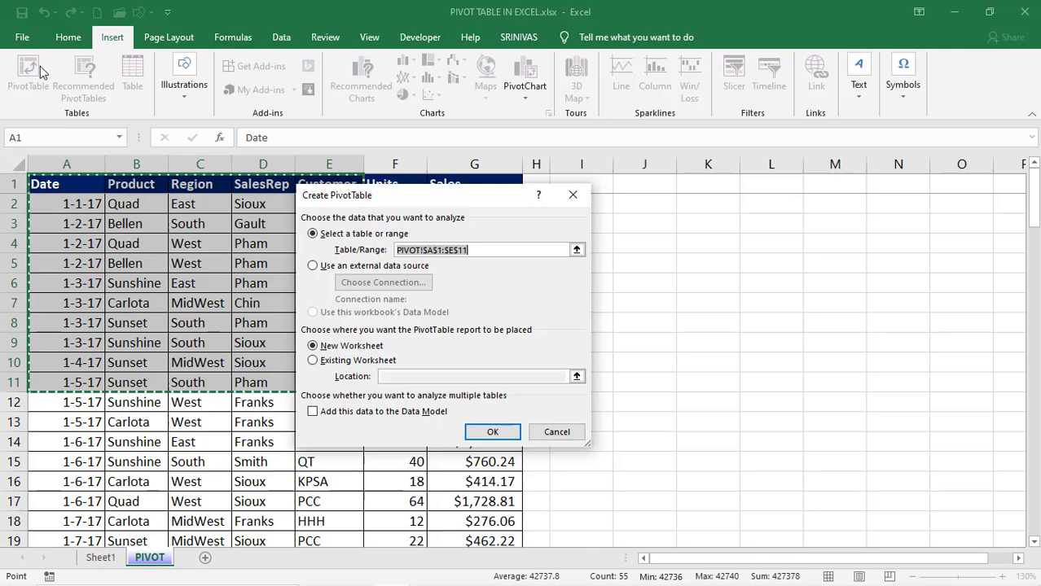
key("Escape")
left_click(73, 358)
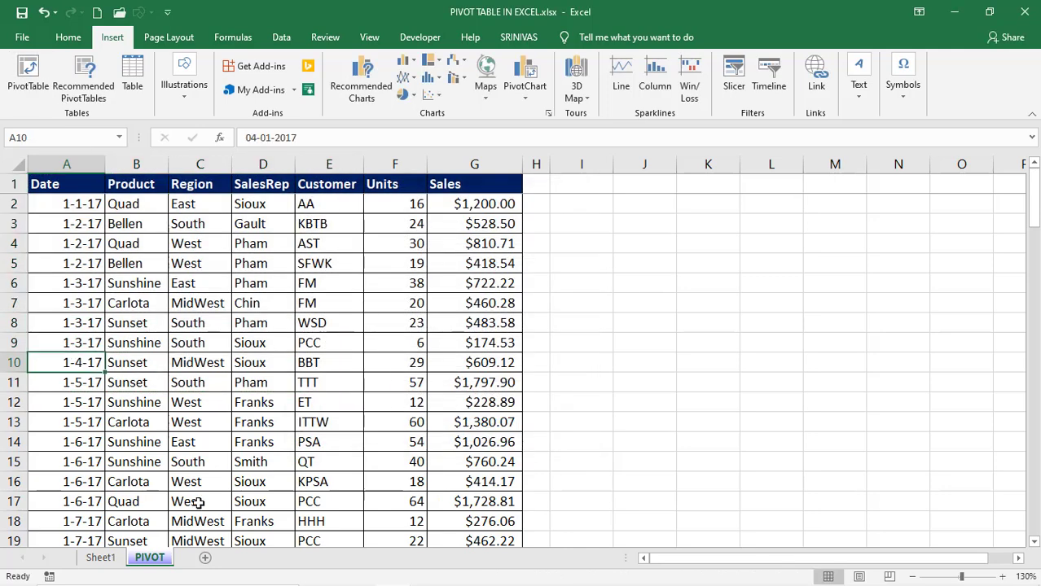
- Add Sheet2 at 110% zoom, point a PivotTable at PIVOT!$A$1:$E$12 there, then return to PIVOT
left_click(204, 558)
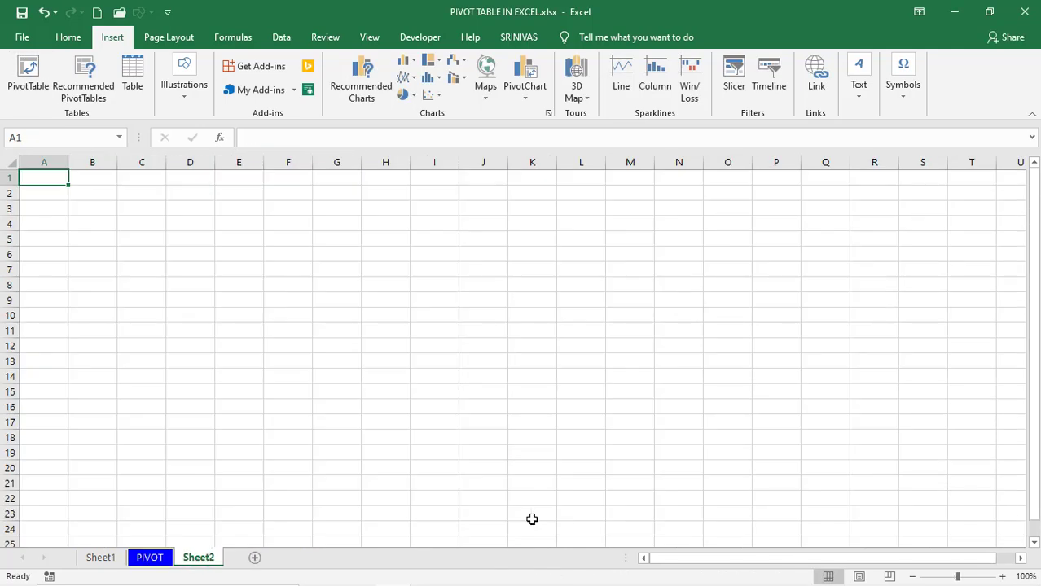
left_click(1003, 576)
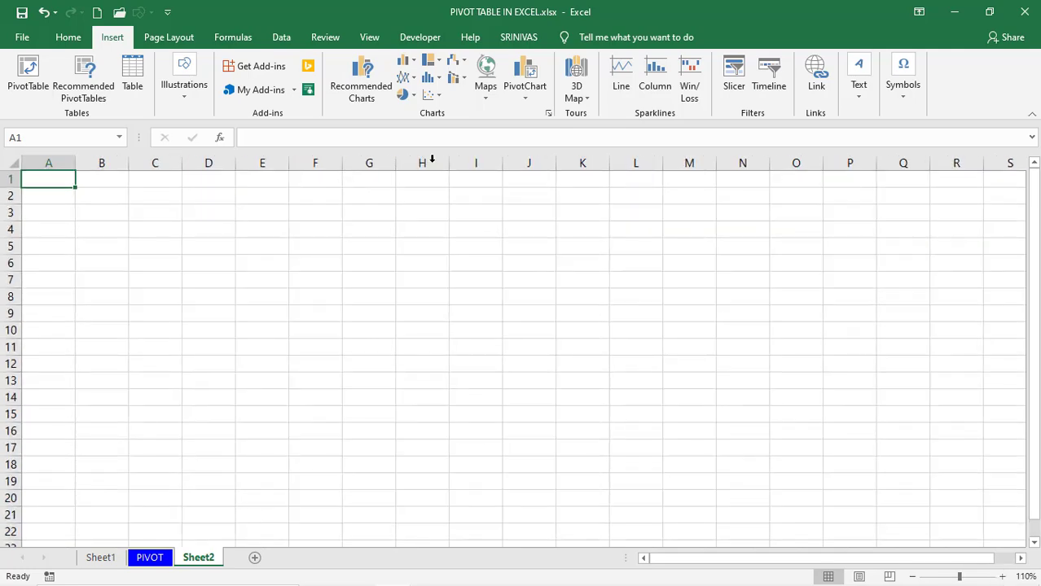
left_click(28, 78)
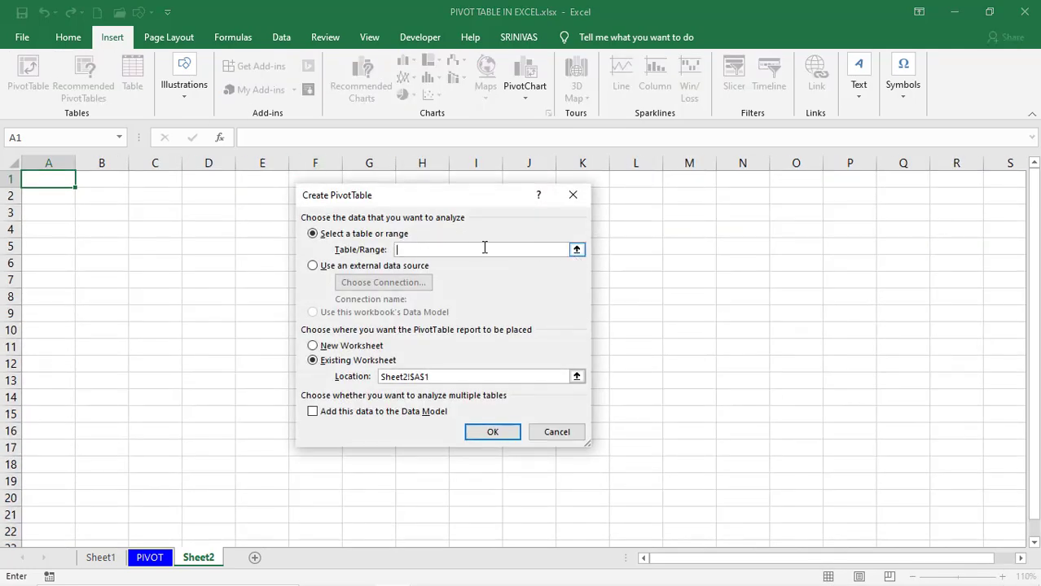
left_click(580, 251)
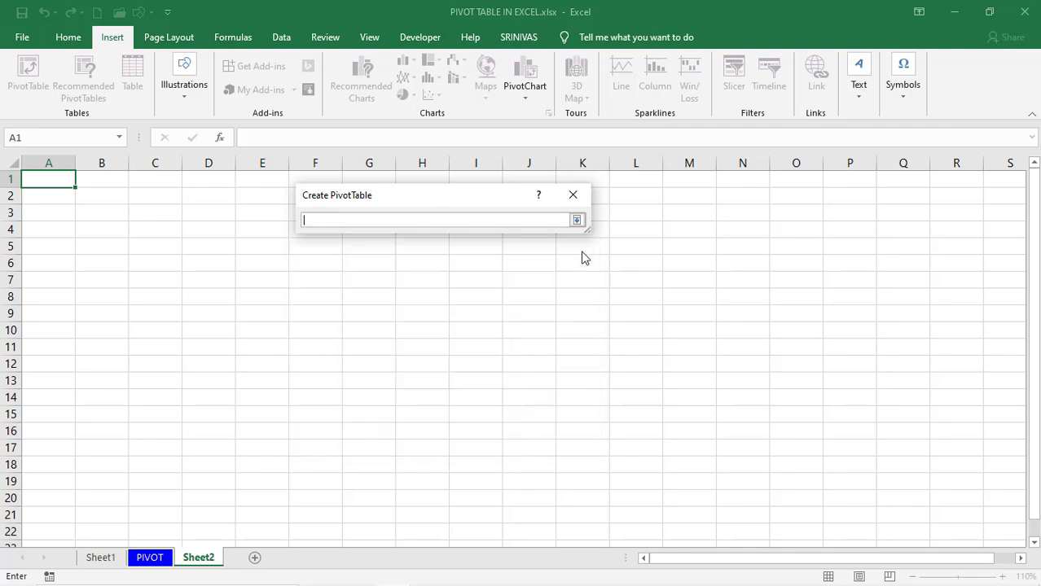
left_click(134, 560)
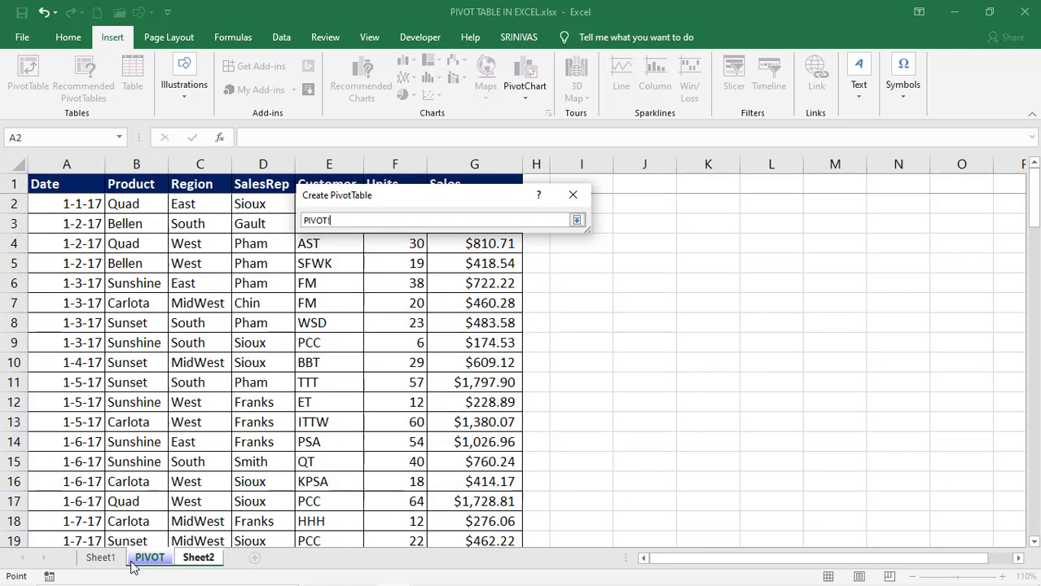
left_click_drag(87, 186, 341, 400)
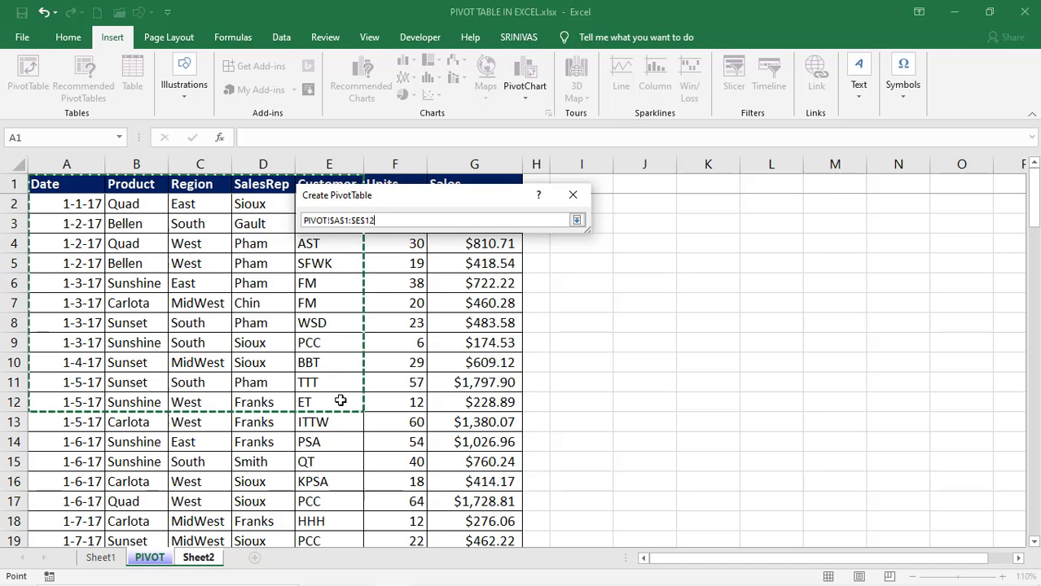
left_click(581, 220)
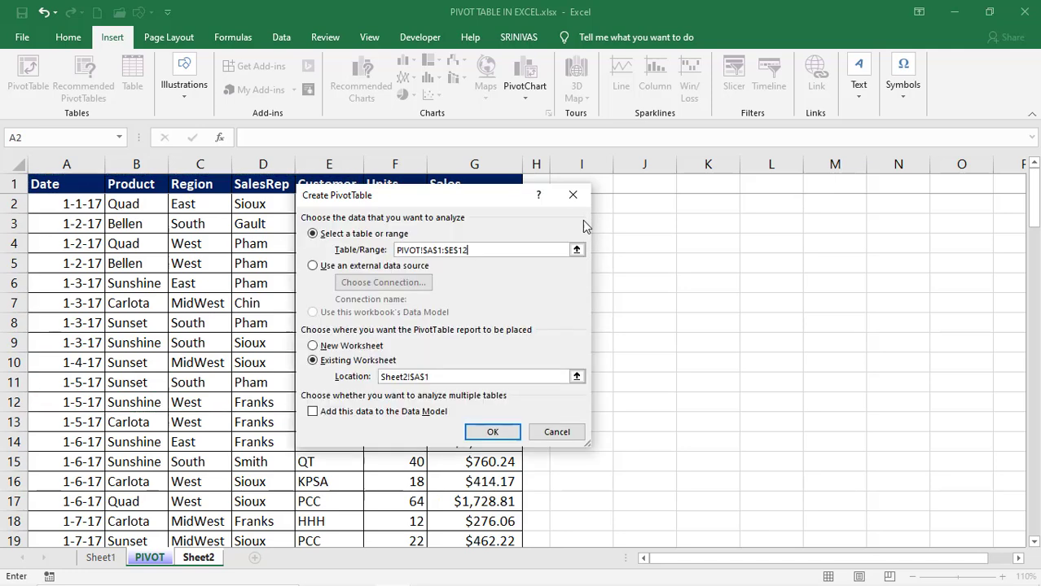
left_click(492, 432)
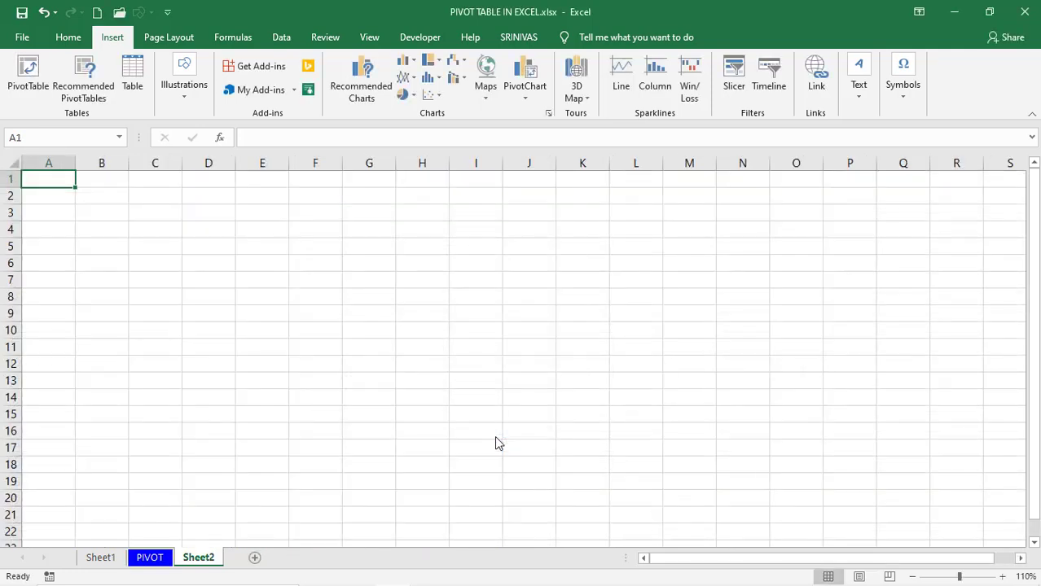
left_click(150, 557)
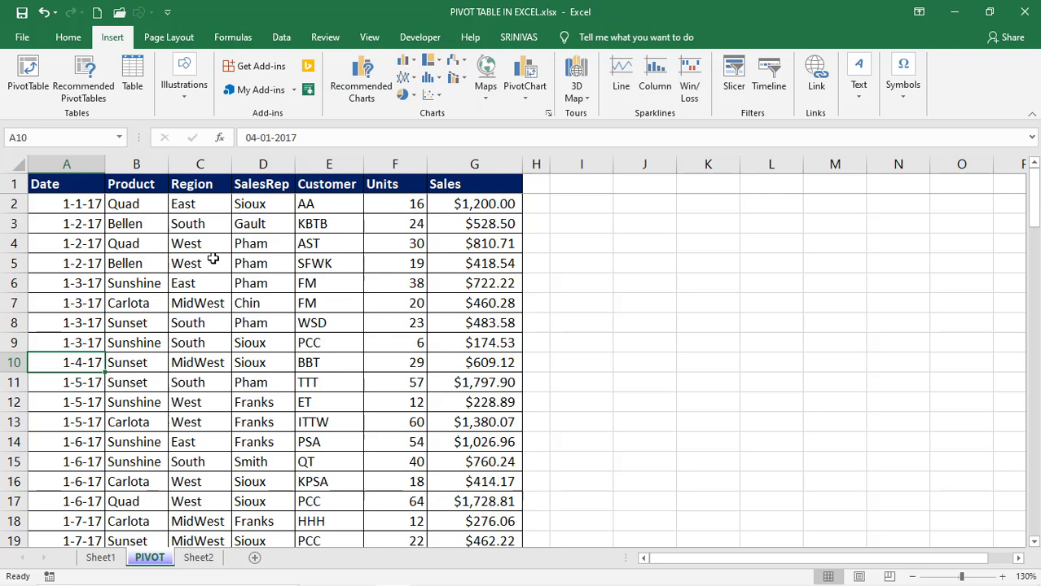
- Preview Recommended PivotTables, dismiss them, and reopen Create PivotTable for PIVOT!$A$1:$G$106
key("Right")
key("Right")
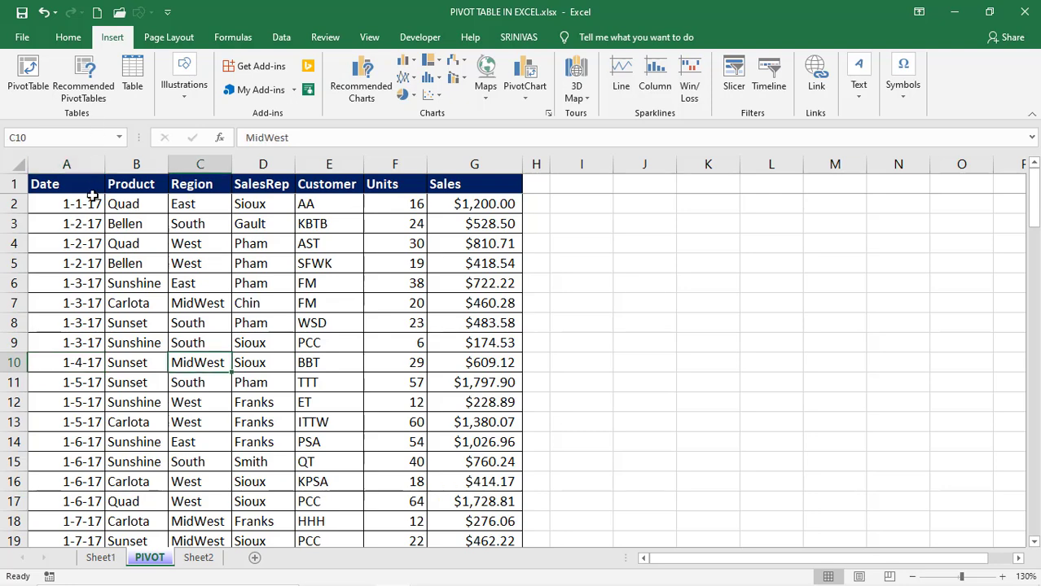
left_click(85, 77)
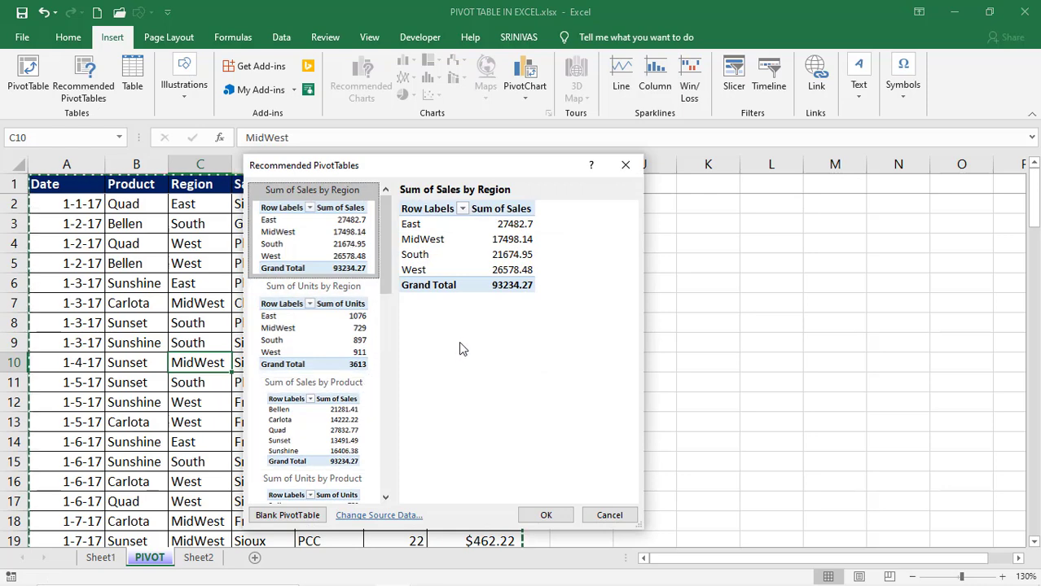
key("Escape")
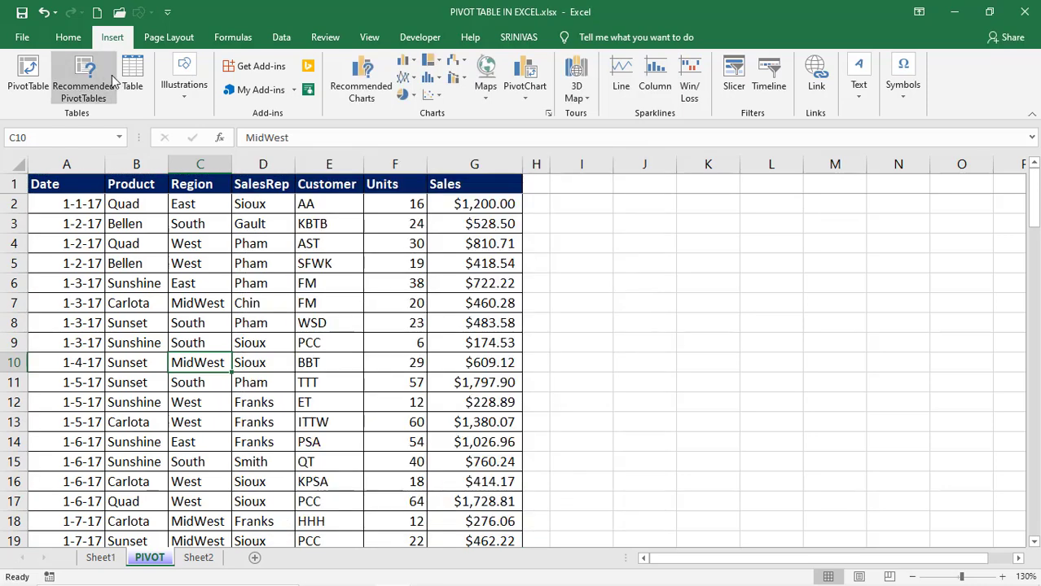
left_click(36, 78)
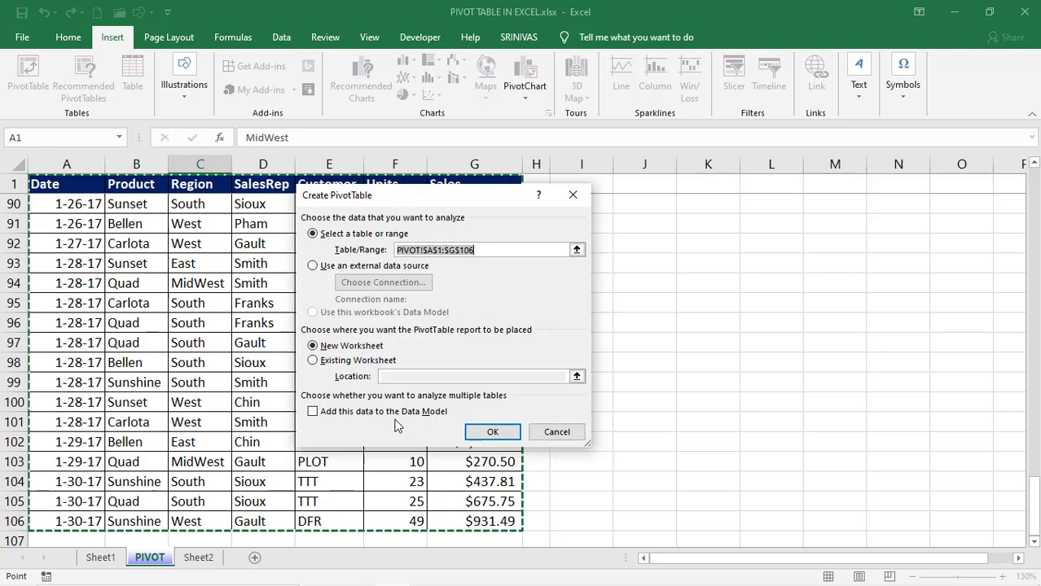
- Cancel the Create PivotTable dialog and go to the File backstage Home page
key("Escape")
left_click(27, 78)
left_click(557, 432)
left_click(22, 36)
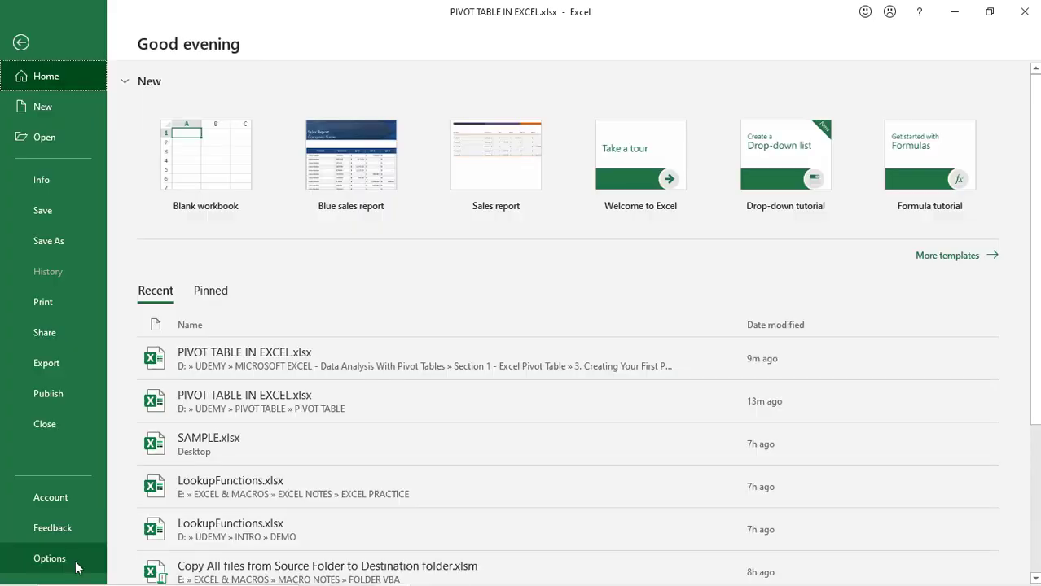
- Inspect the Prefer the Excel Data Model option on Excel Options' Data page, then cancel unchanged
left_click(51, 559)
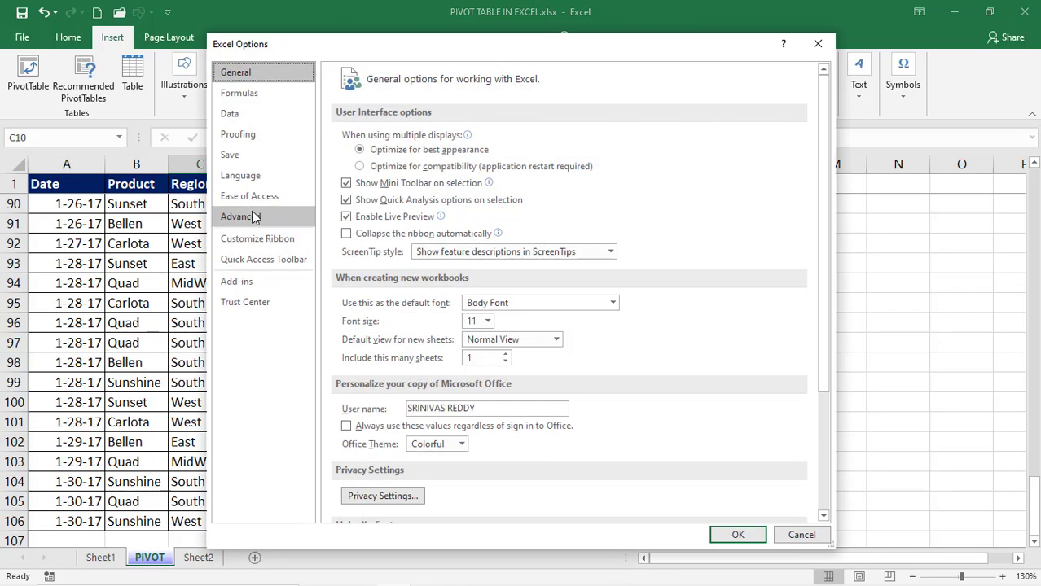
left_click(243, 112)
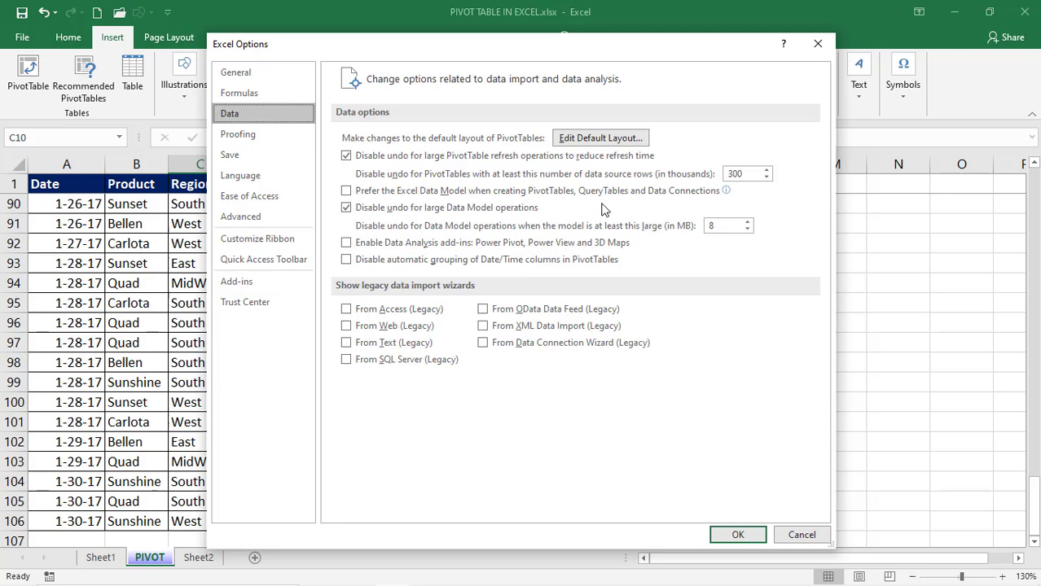
mouse_move(403, 195)
left_click(785, 531)
- Reopen Excel Options' Data settings, close them without changes, and select cell D94
left_click(22, 38)
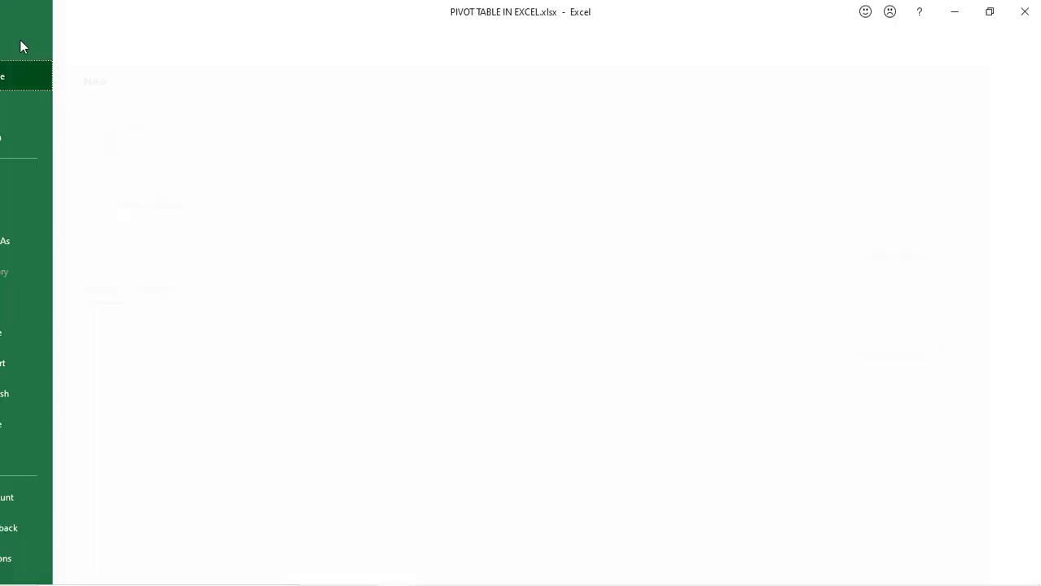
left_click(33, 559)
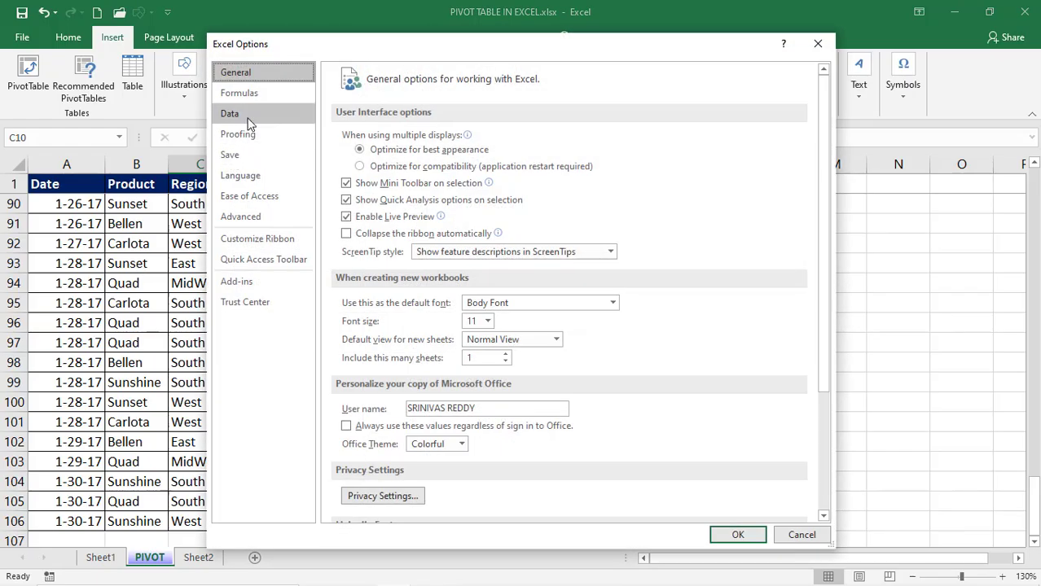
left_click(249, 120)
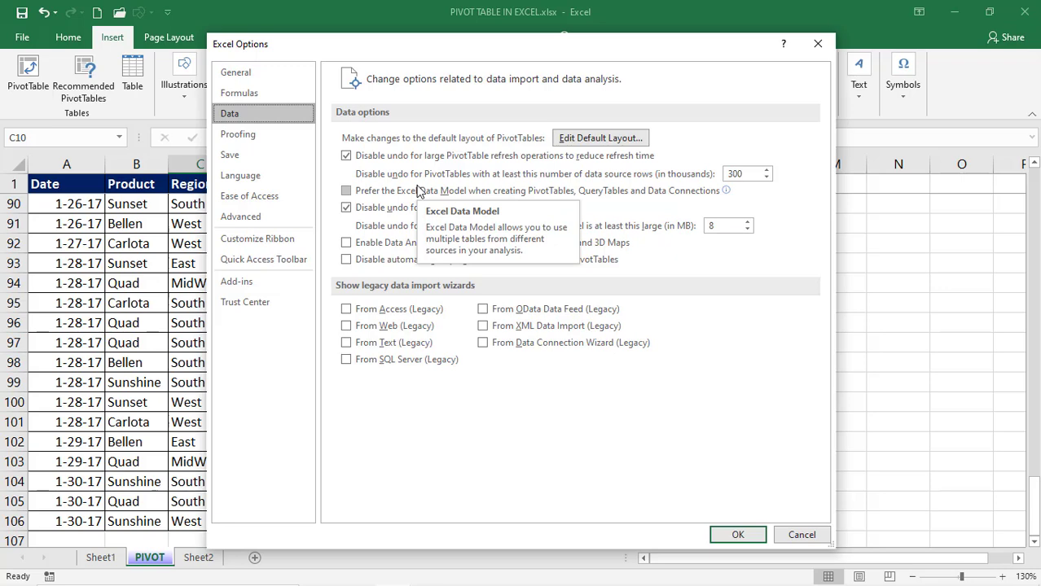
key("Escape")
left_click(236, 289)
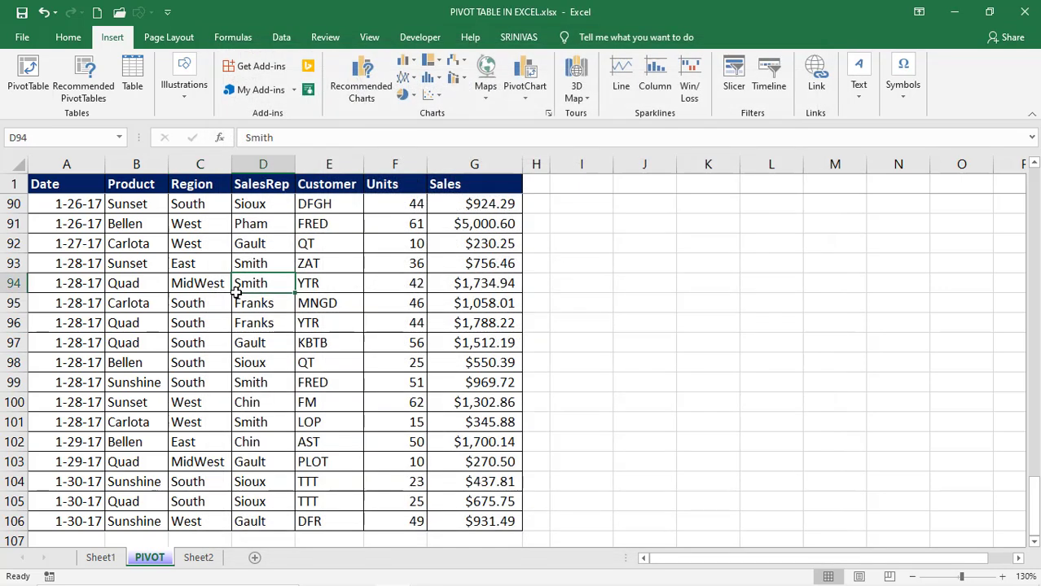